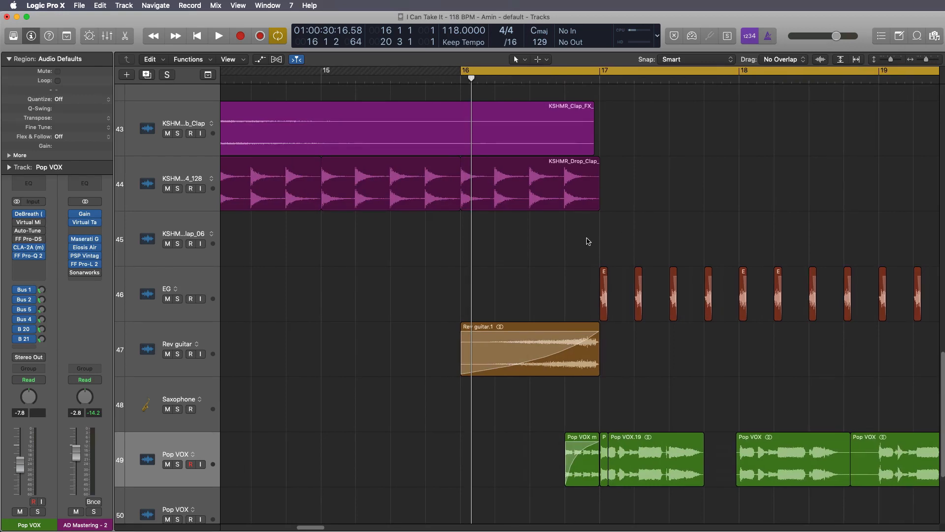
Play the arrangement from bar 14 with the cycle range off and set the AD Mastering channel fader to -2.7 dB.
scroll(588, 241, right, 5)
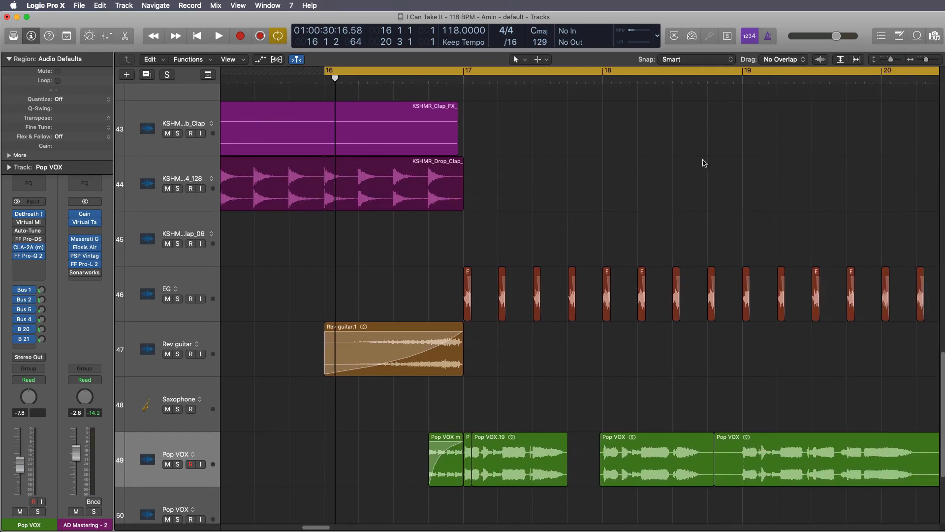
drag(887, 59, 923, 63)
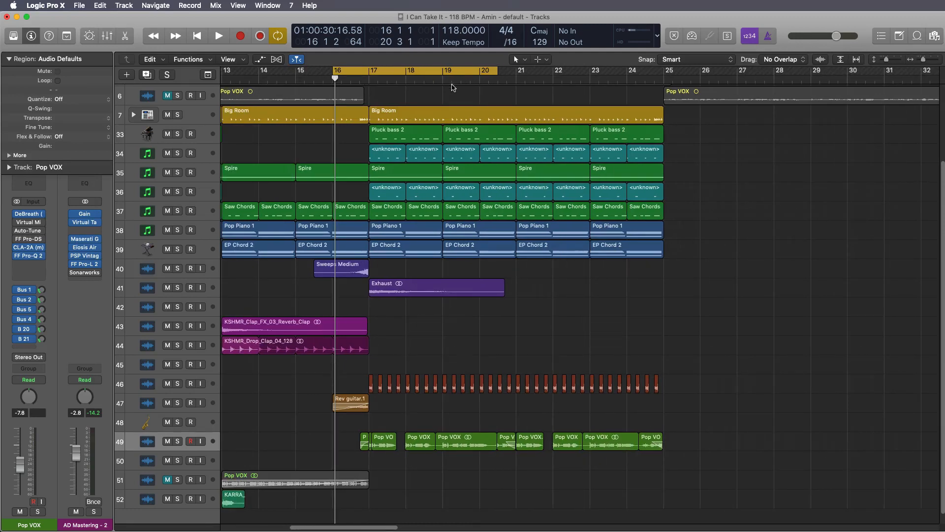
click(366, 70)
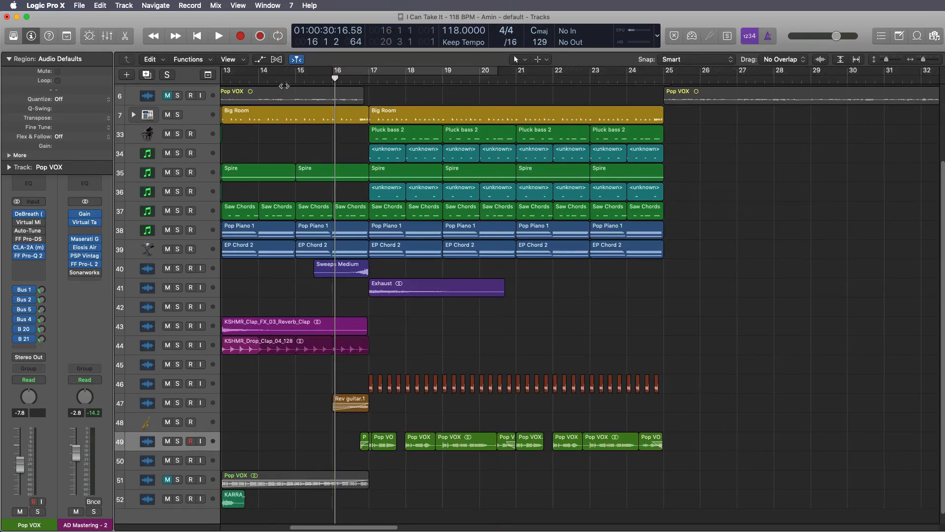
scroll(319, 148, left, 1)
scroll(319, 147, left, 4)
click(394, 81)
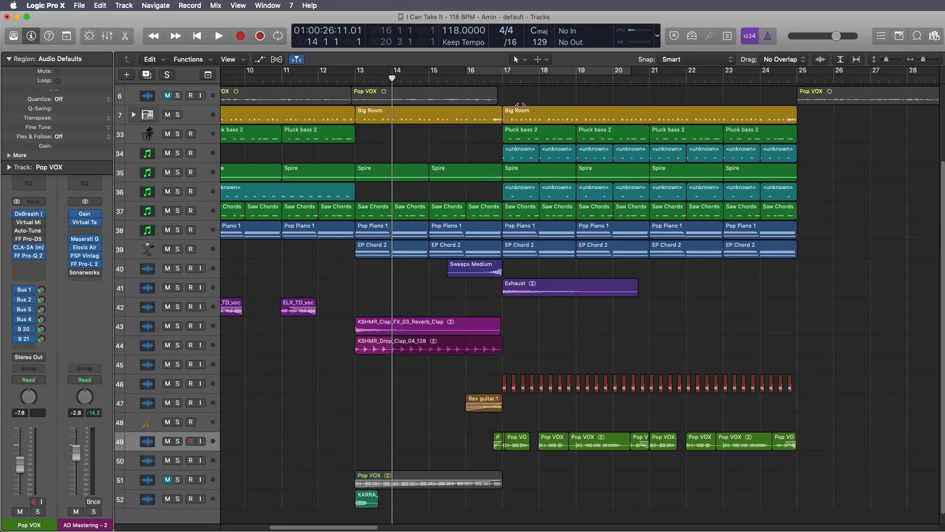
key(space)
drag(75, 456, 77, 455)
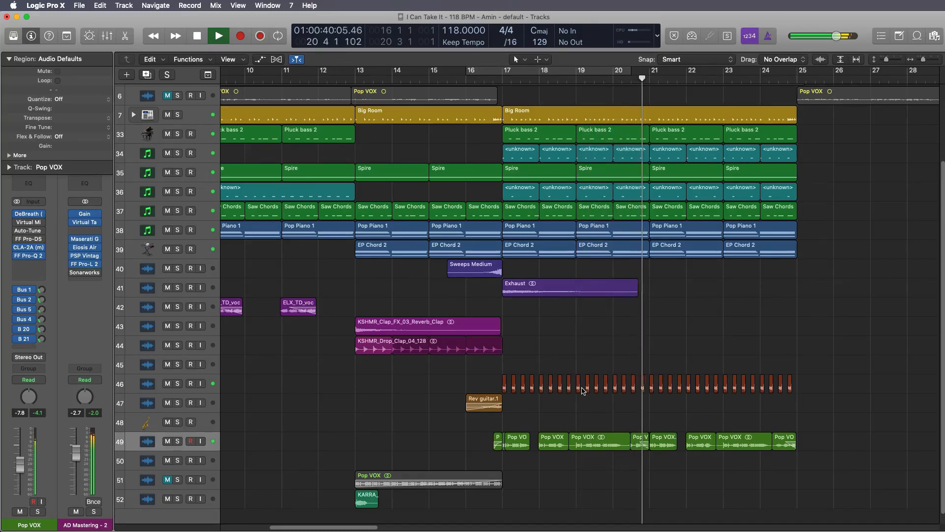
key(space)
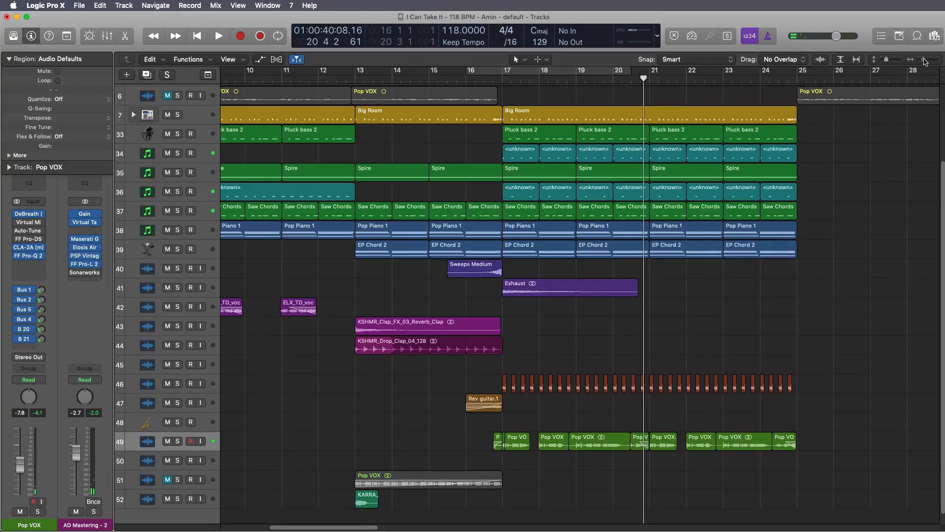
Set the cycle range from bar 17 to bar 18 and select the short Pop VOX region at bar 17.
drag(926, 62, 929, 61)
scroll(481, 268, left, 6)
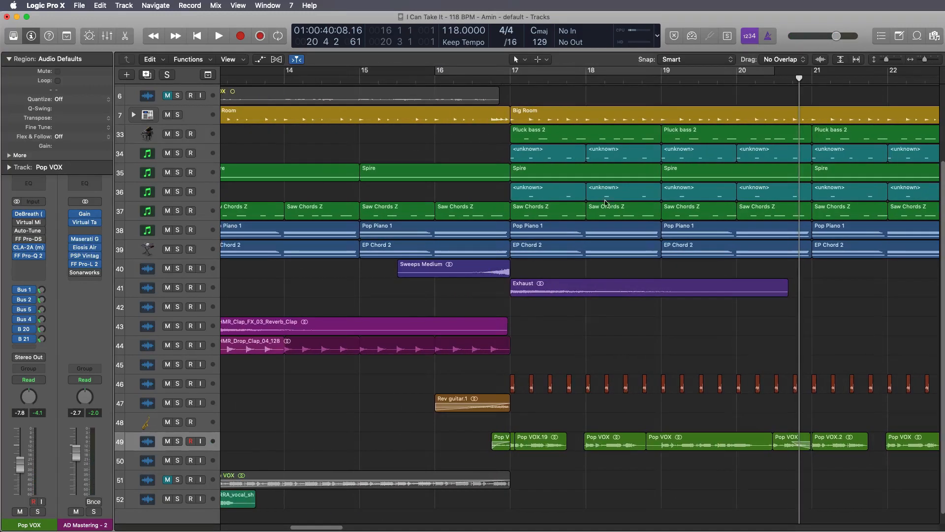
drag(509, 72, 584, 73)
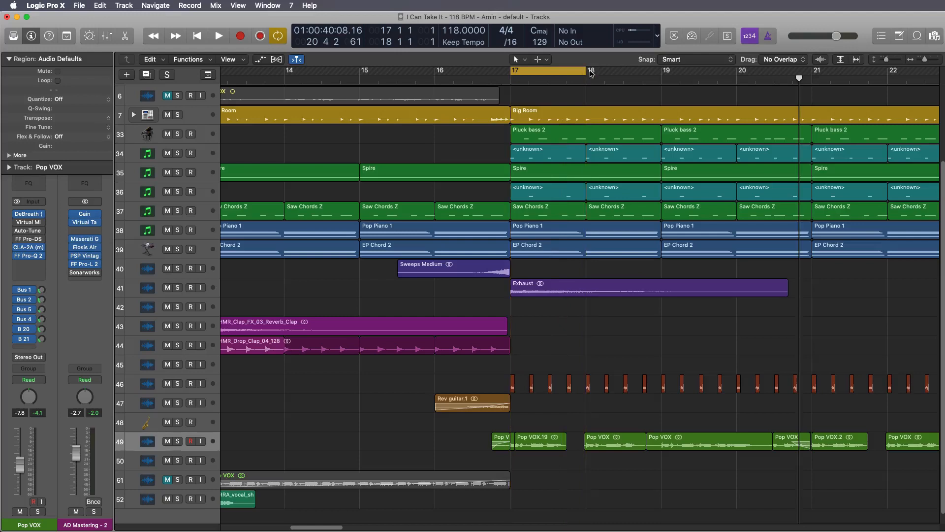
drag(925, 61, 888, 60)
scroll(661, 279, left, 9)
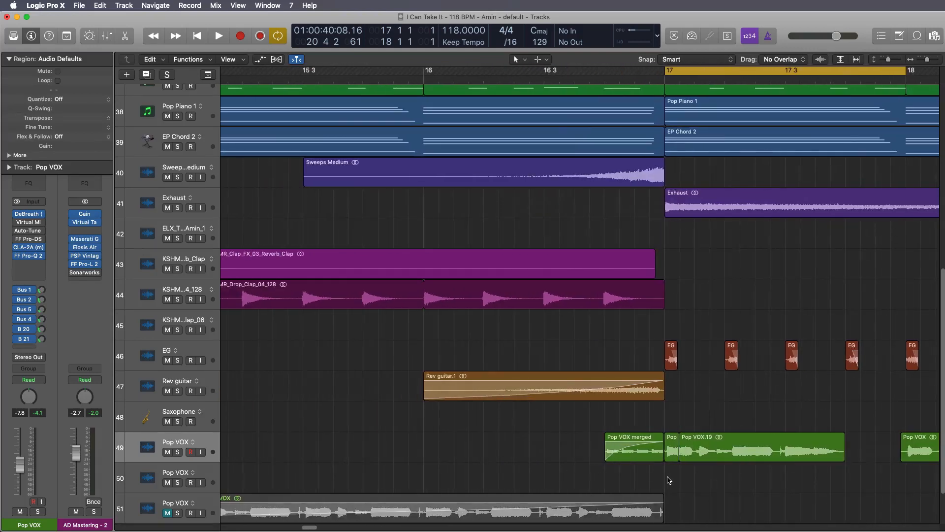
click(665, 458)
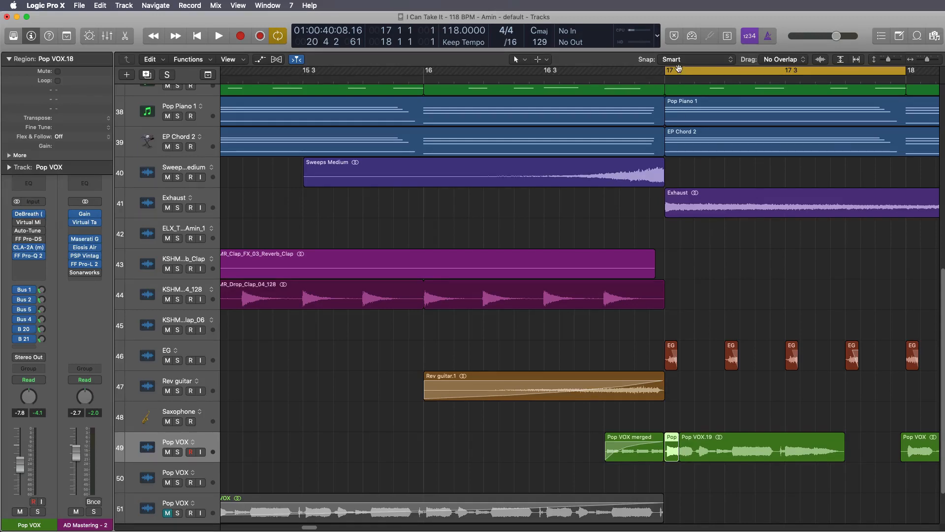
Solo Pop VOX track 49 and listen to it with the cycle range moved to start at 16 3.
drag(678, 68, 574, 79)
click(178, 452)
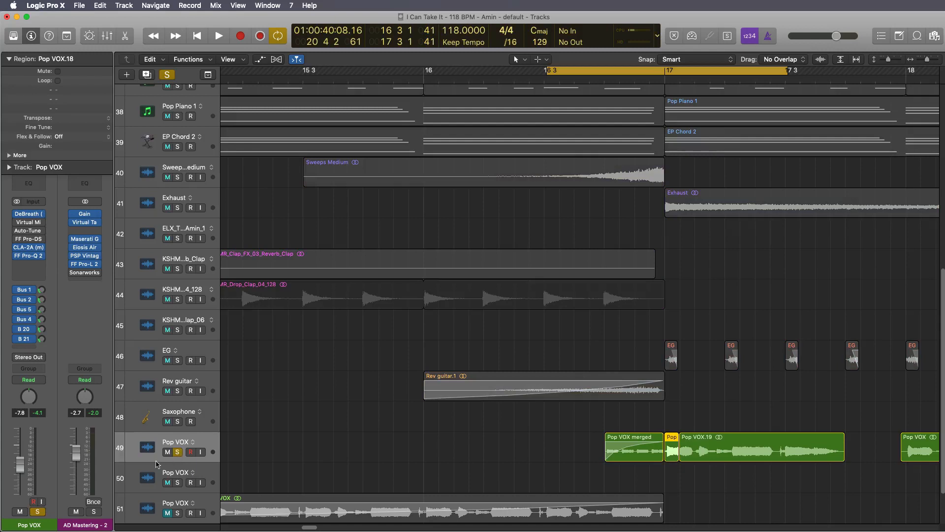
drag(17, 295, 20, 355)
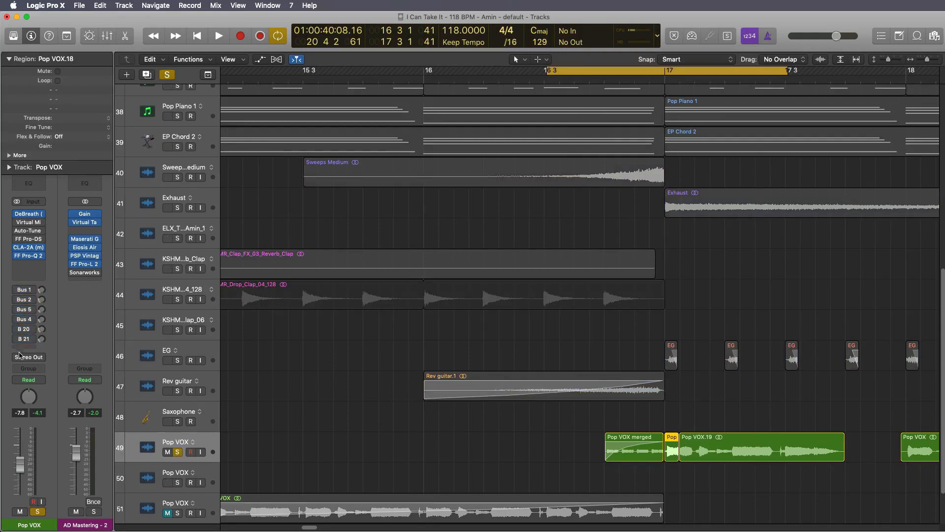
key(space)
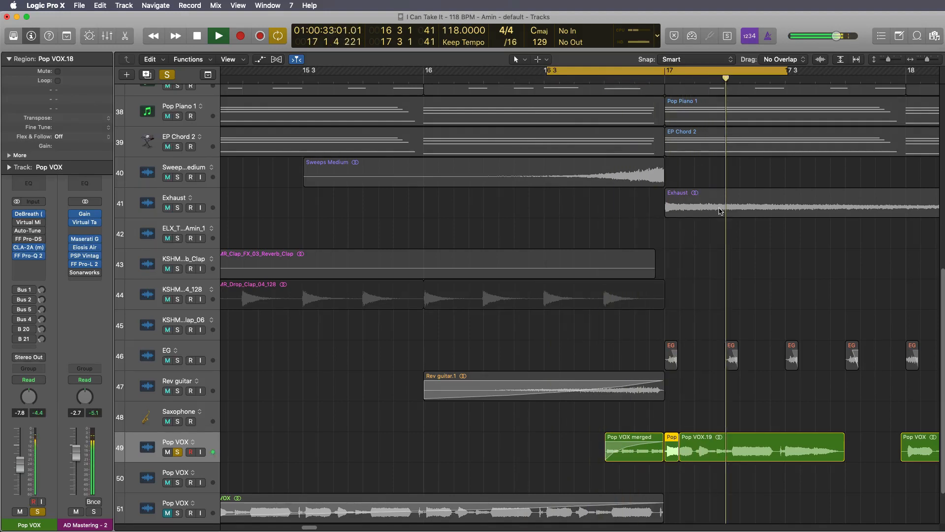
key(space)
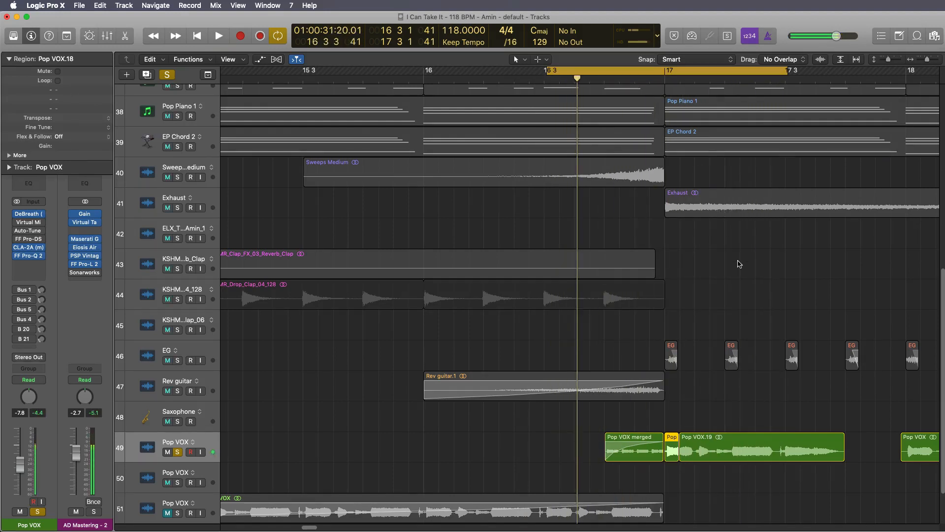
Set the cycle range over the opening vocal phrase, from 17 1 to 17 2 3.
click(664, 72)
click(667, 451)
click(674, 452)
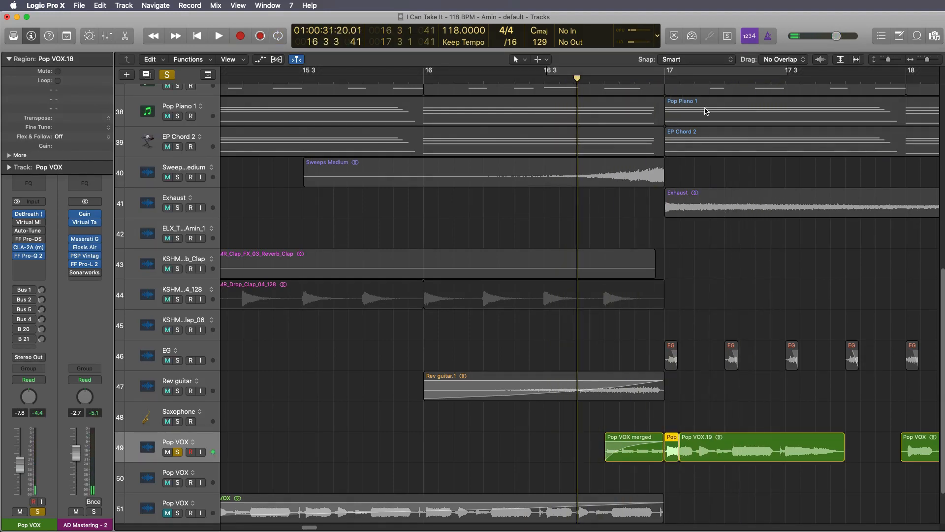
drag(659, 70, 753, 102)
Split the Pop VOX.19 region shortly after its start and select the two short regions beginning at bar 17.
click(689, 478)
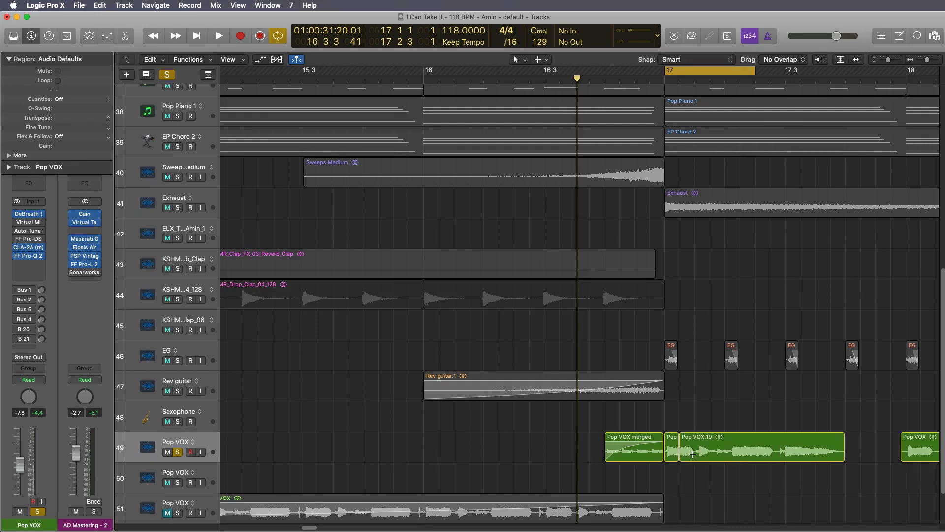
double_click(695, 453)
drag(685, 476, 668, 454)
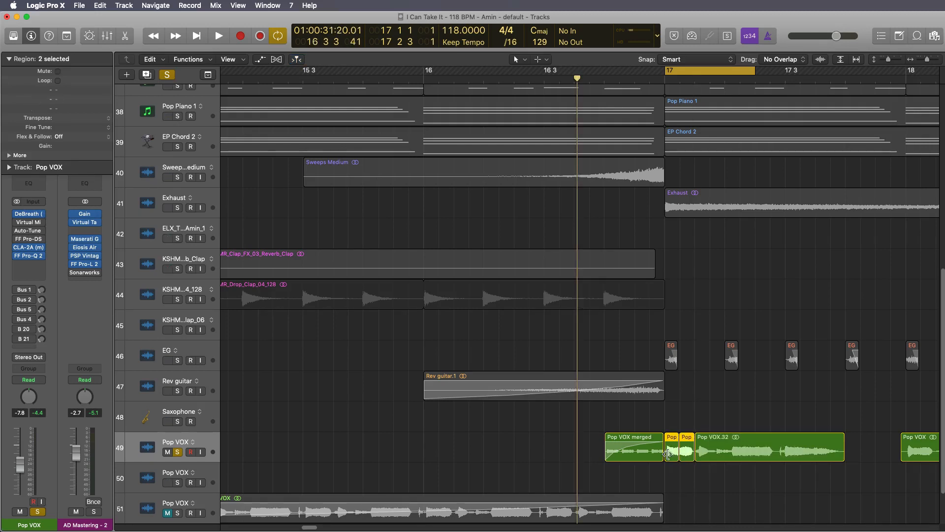
Duplicate the Pop VOX track and copy the two selected short regions onto the new track at bar 17.
scroll(681, 461, down, 3)
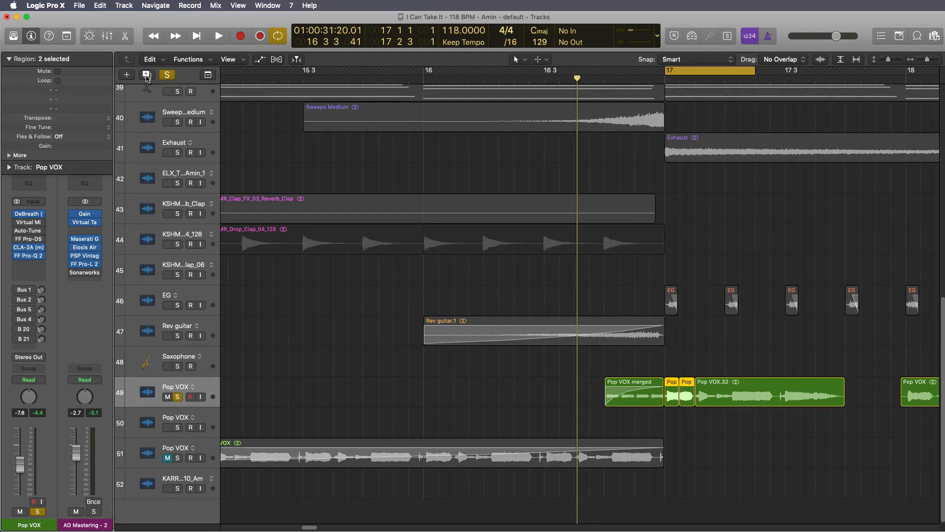
click(147, 75)
mouse_move(691, 418)
mouse_down()
mouse_move(669, 396)
mouse_move(669, 415)
mouse_move(684, 414)
mouse_move(675, 396)
mouse_move(673, 424)
mouse_move(693, 437)
mouse_up()
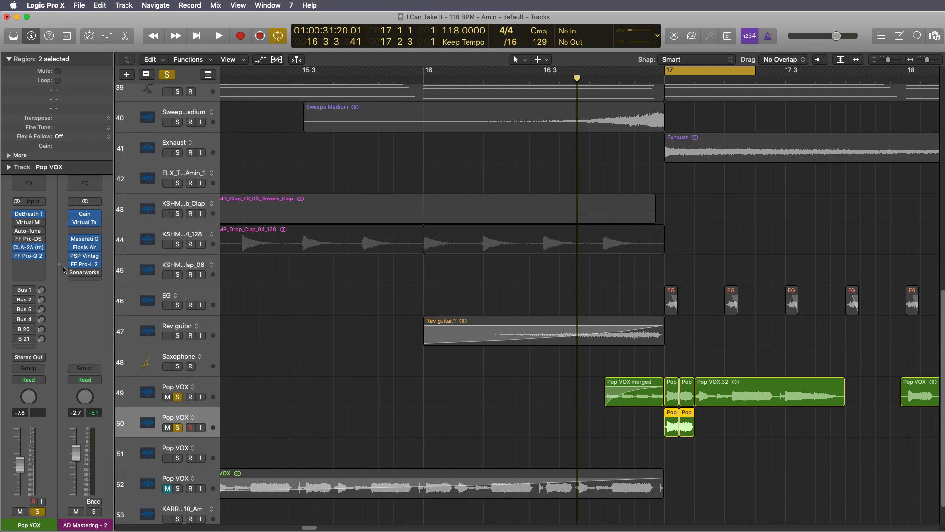
Insert the Space Designer reverb on the duplicated Pop VOX track, mute its dry signal, and close the plug-in window.
click(30, 269)
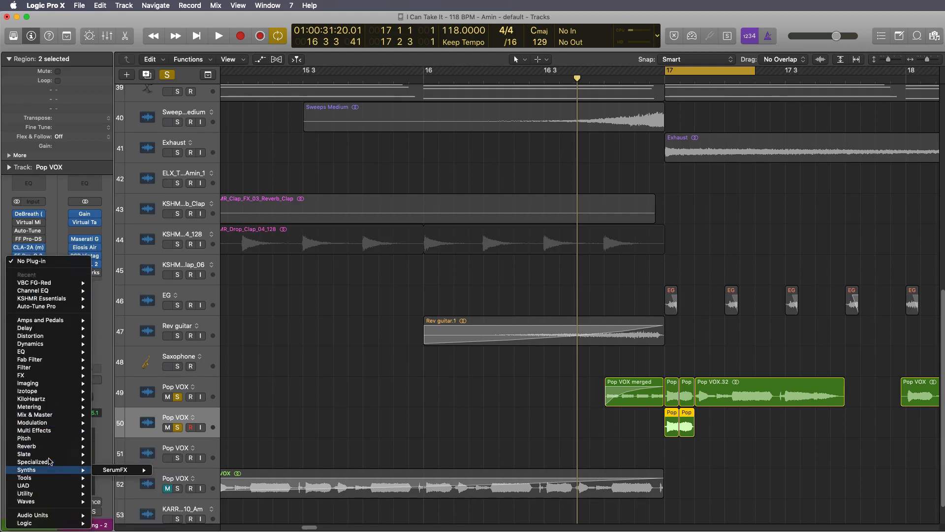
mouse_move(48, 446)
mouse_move(133, 470)
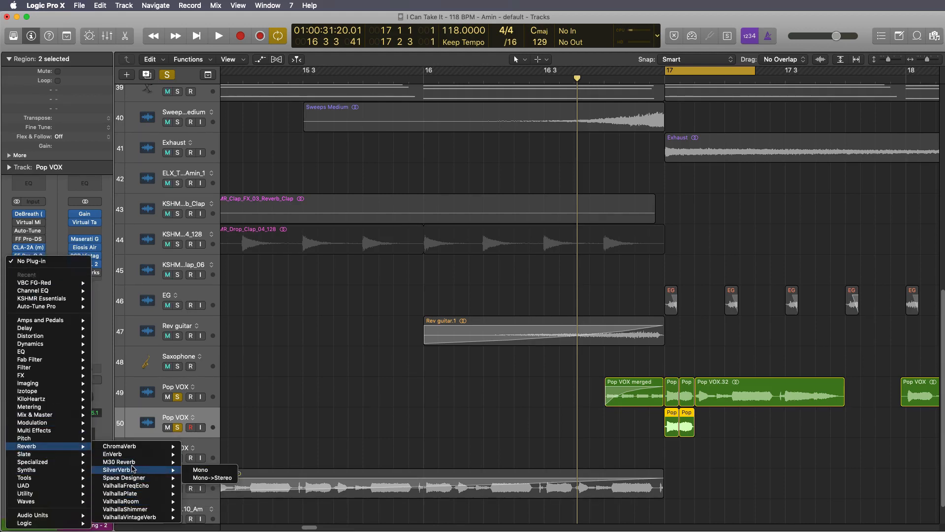
mouse_move(137, 487)
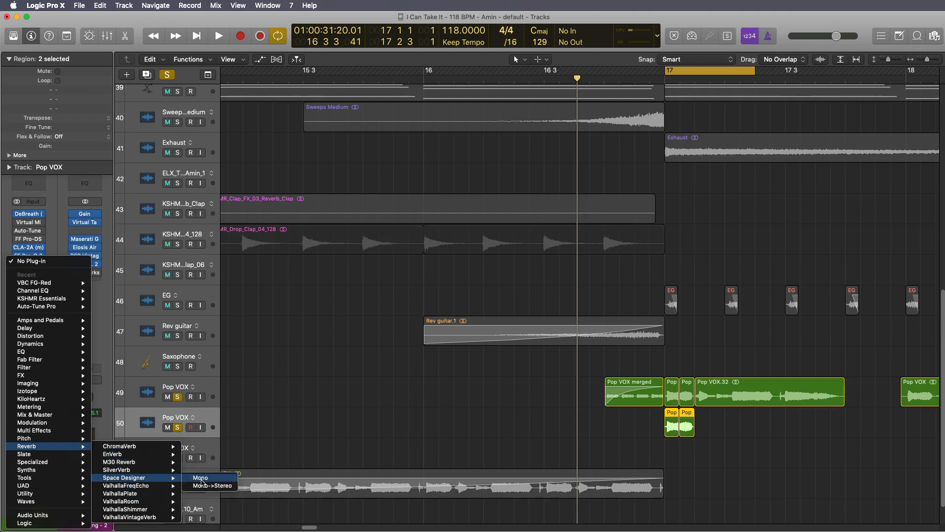
click(201, 478)
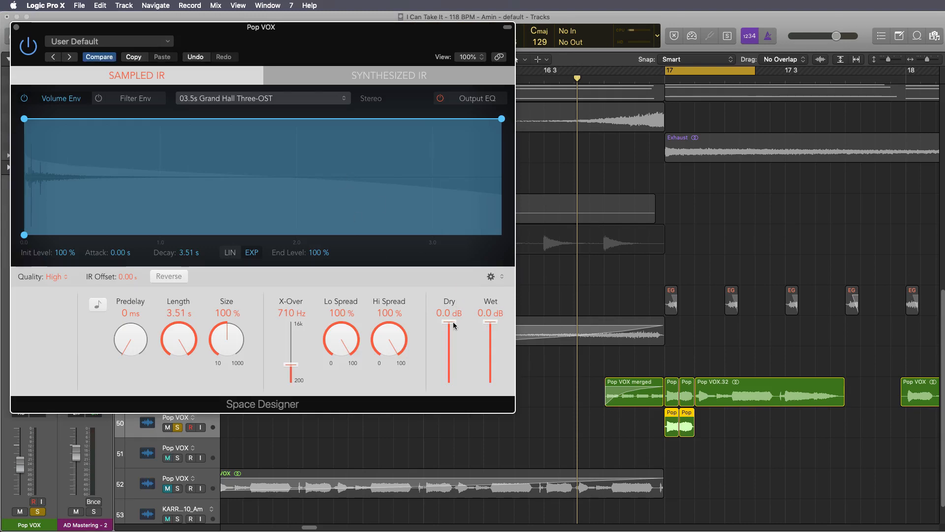
drag(453, 324, 441, 452)
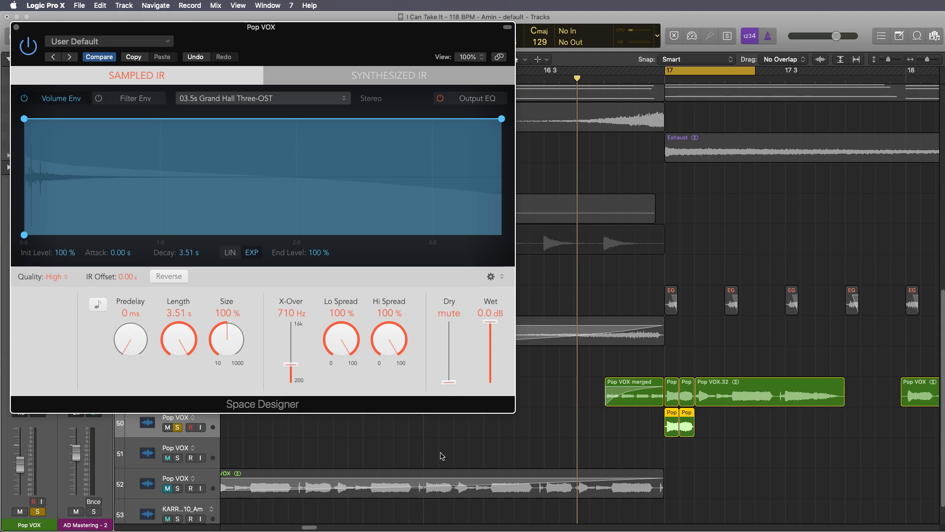
drag(288, 45, 435, 47)
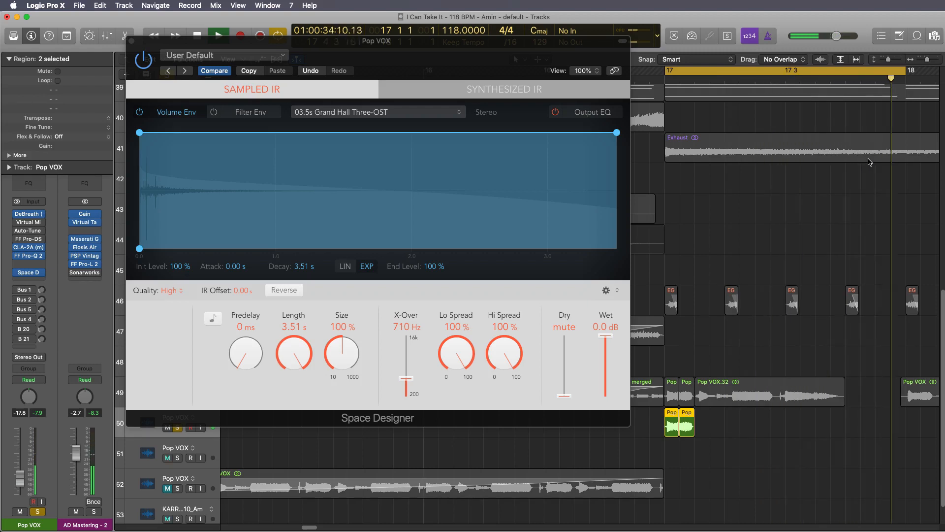
click(131, 41)
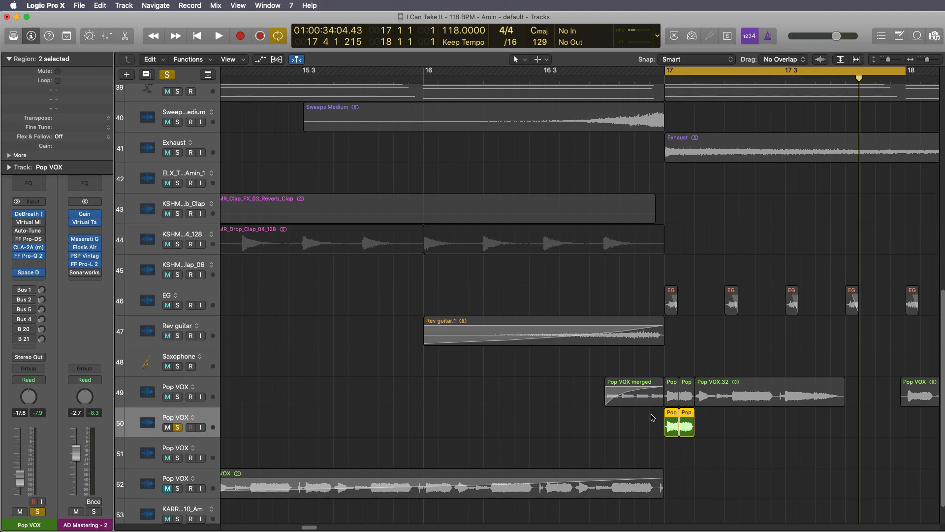
Bounce the two short regions in place to a new track named Reverse, including the audio tail.
key(ctrl+b)
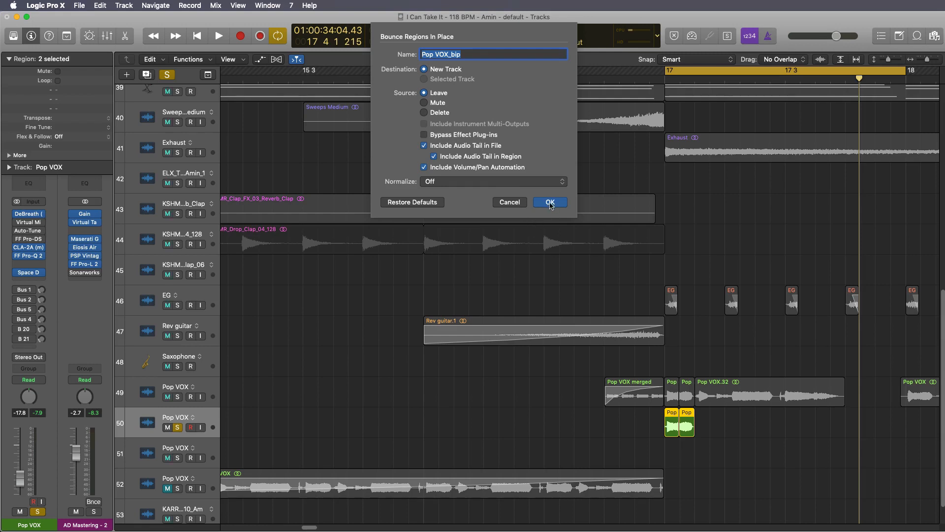
text(REv)
key(Return)
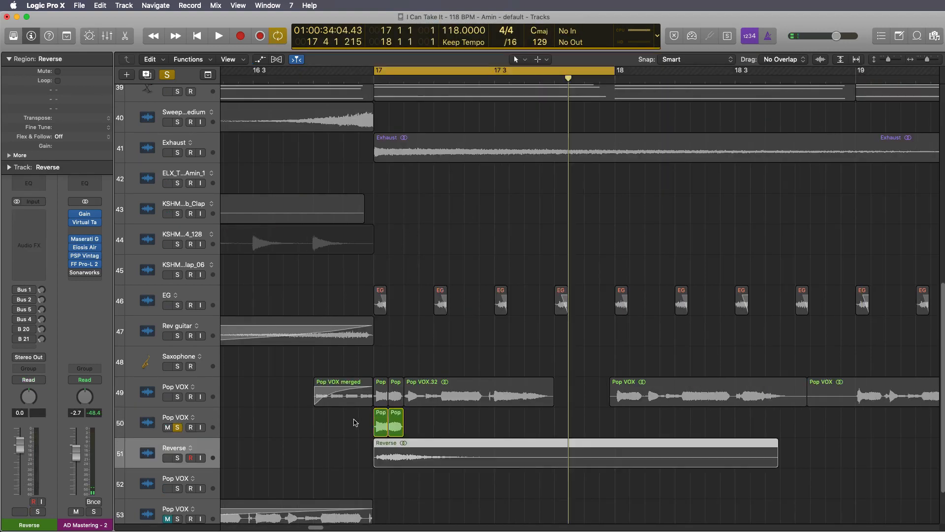
Delete the duplicated Pop VOX track holding the two source regions and solo the Reverse track.
click(181, 434)
click(177, 427)
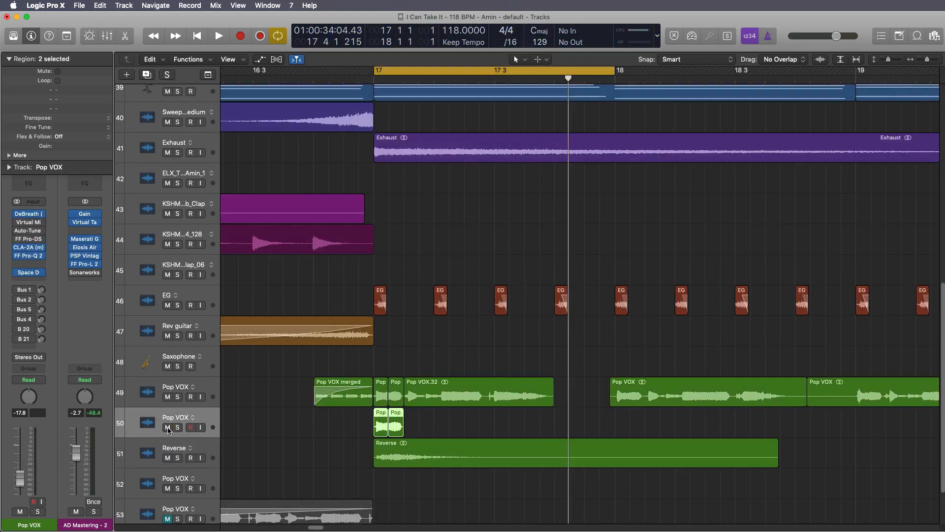
click(179, 415)
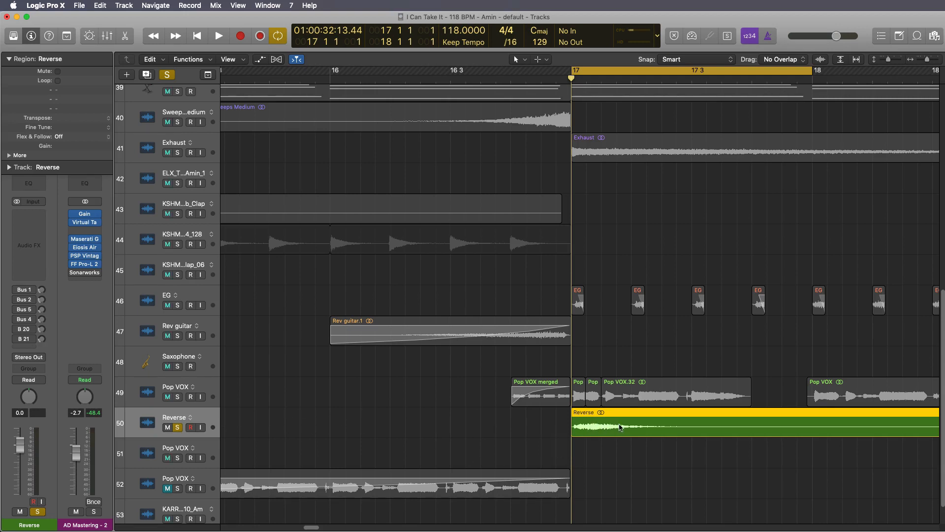
Listen to the bounced Reverse region from bar 17 and reverse its audio in the audio file editor.
key(space)
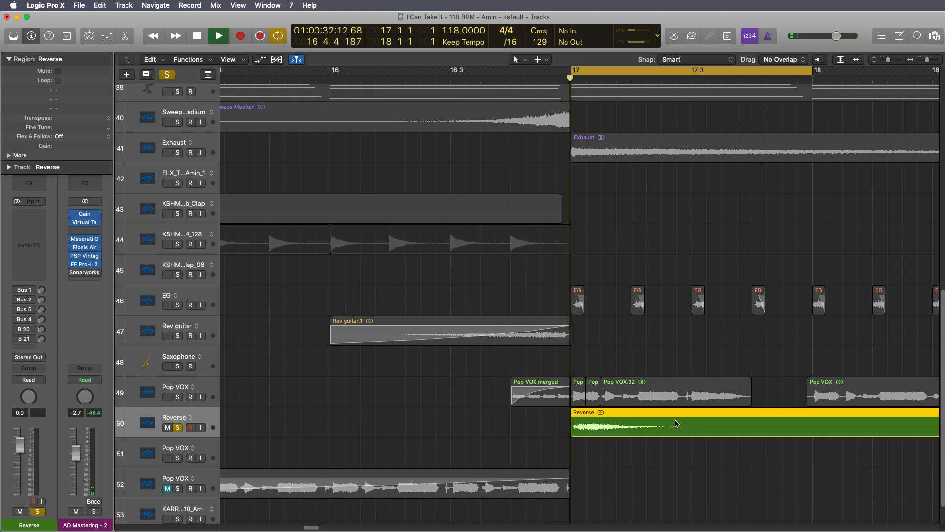
double_click(759, 424)
key(space)
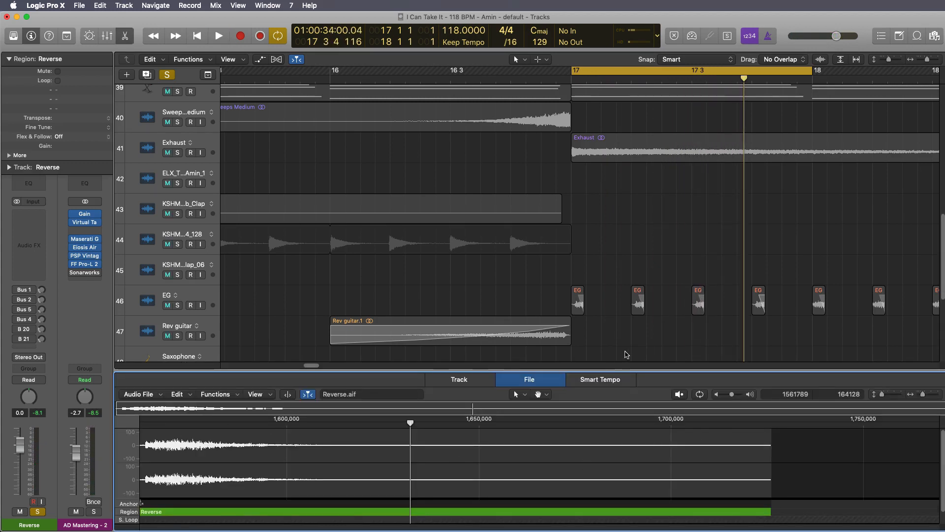
scroll(601, 325, down, 5)
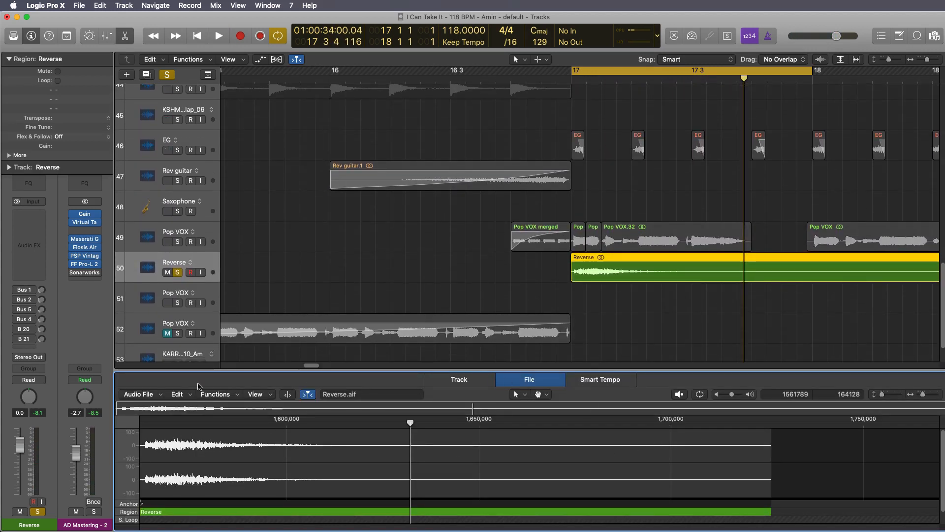
click(215, 394)
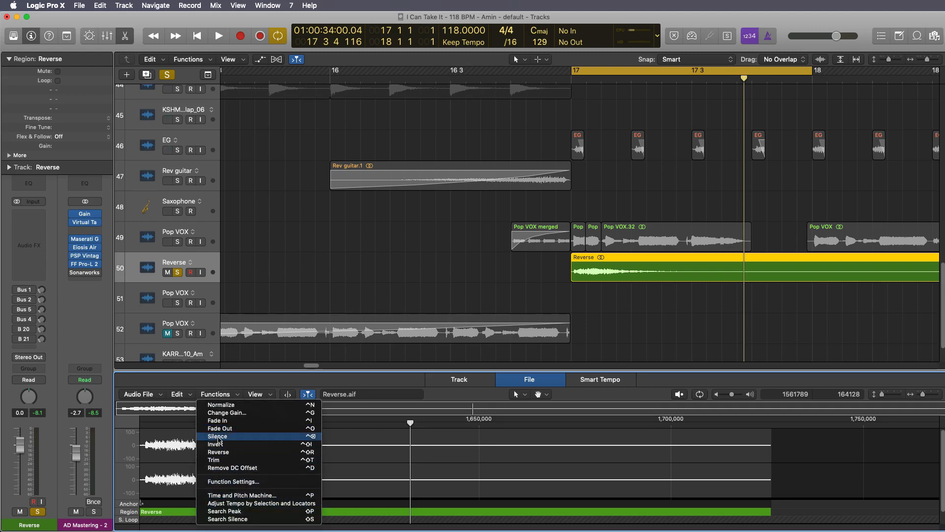
click(227, 451)
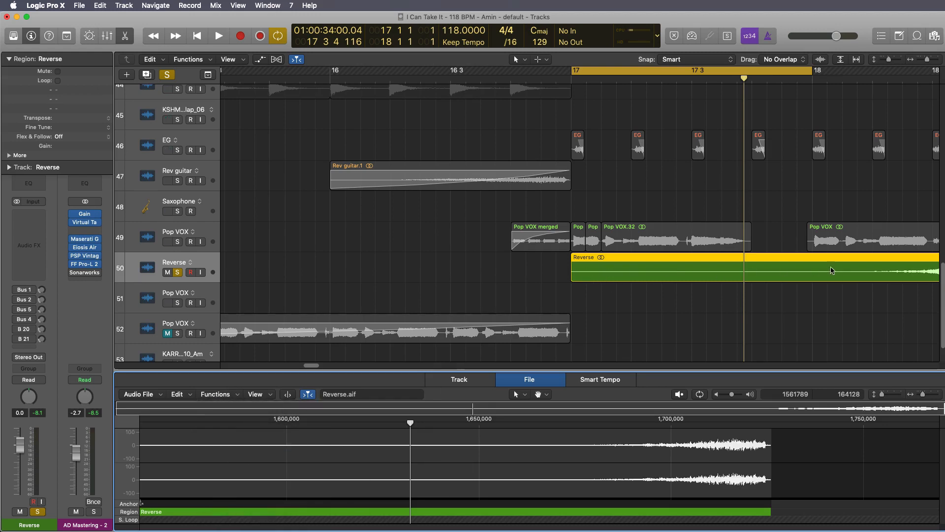
Move the Reverse region earlier so its swell leads up to bar 17, and extend the cycle range to start at bar 16.
drag(832, 270, 495, 274)
drag(586, 276, 537, 279)
scroll(628, 324, left, 2)
scroll(628, 324, left, 5)
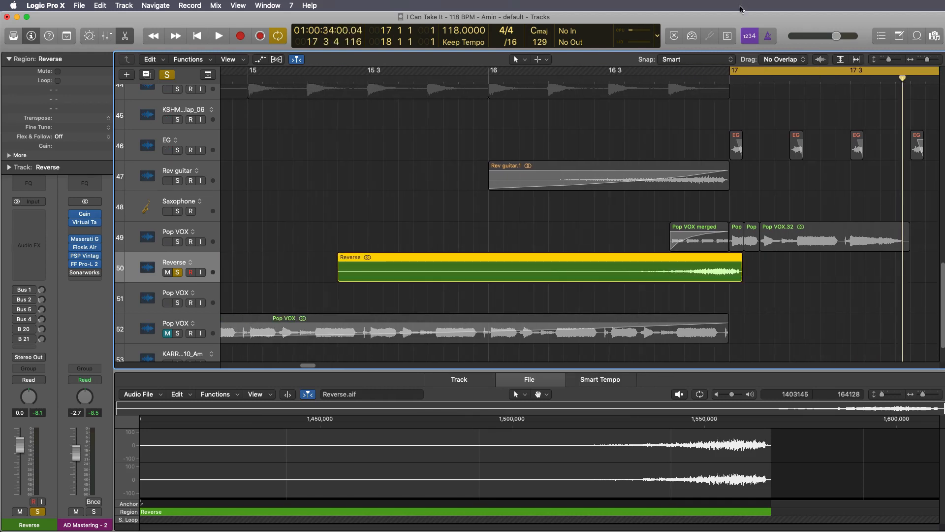
click(729, 69)
drag(497, 70, 938, 70)
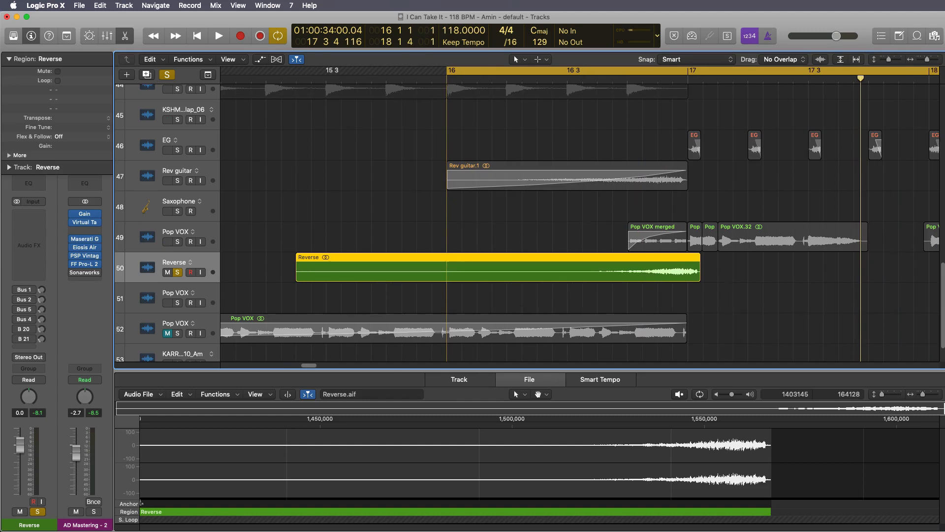
Split the Reverse region at bar 17, delete the leftover piece, and align the end of the remaining region with bar 17.
click(682, 273)
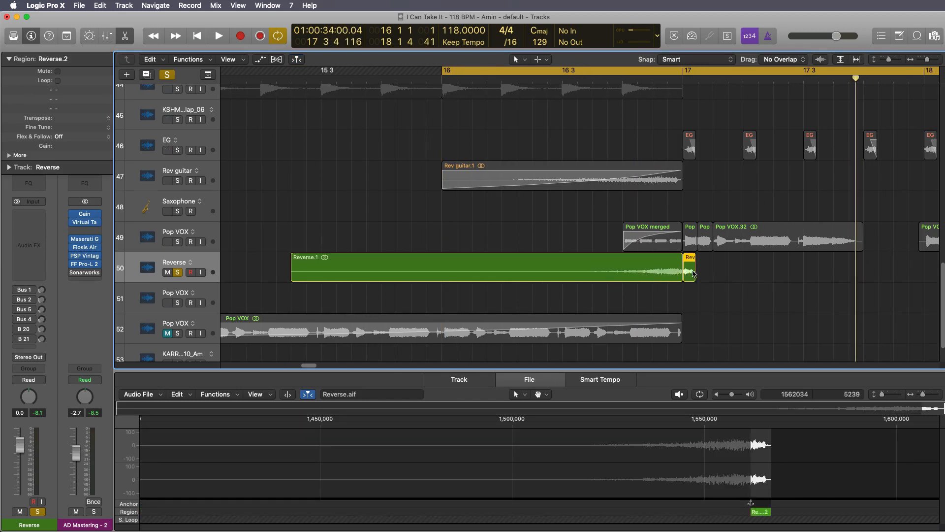
click(730, 283)
click(690, 275)
key(Delete)
drag(678, 284, 670, 281)
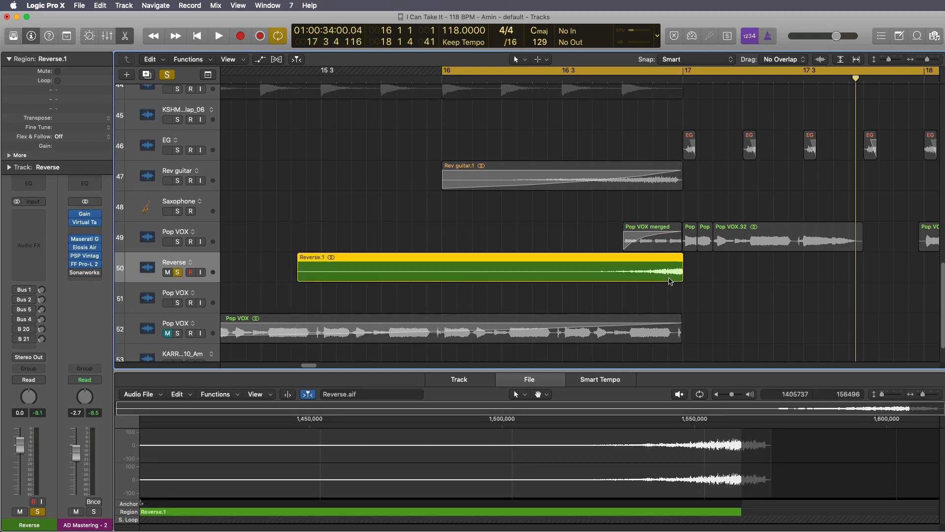
Compare the full mix from bar 16 with the Reverse track unsoloed and with it muted.
click(179, 272)
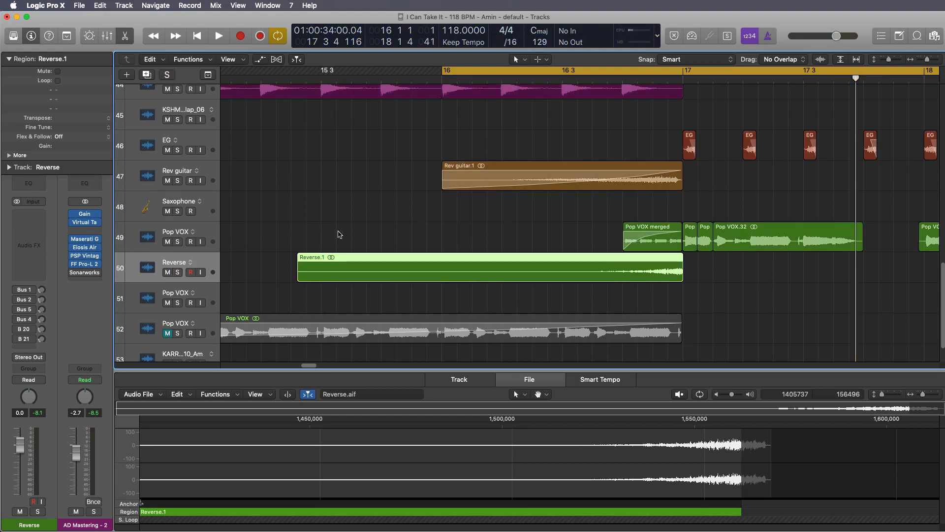
key(shift+Return)
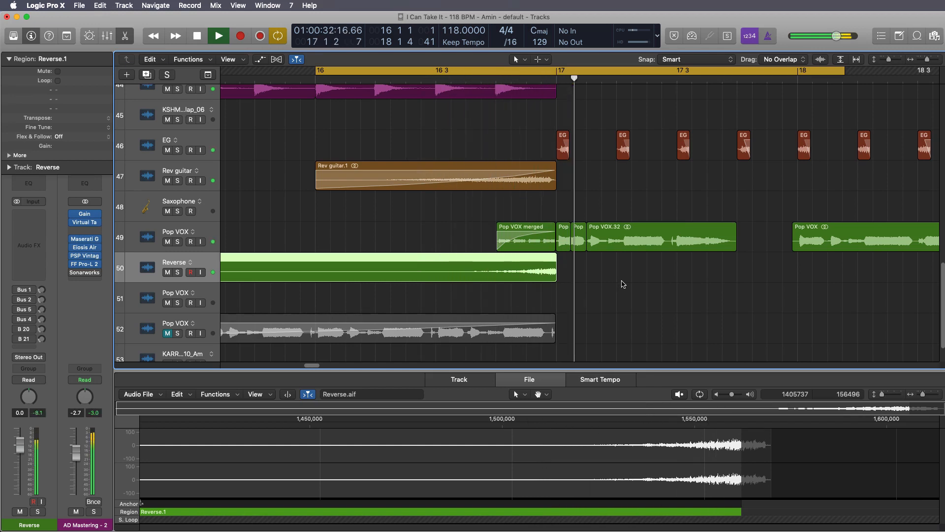
key(space)
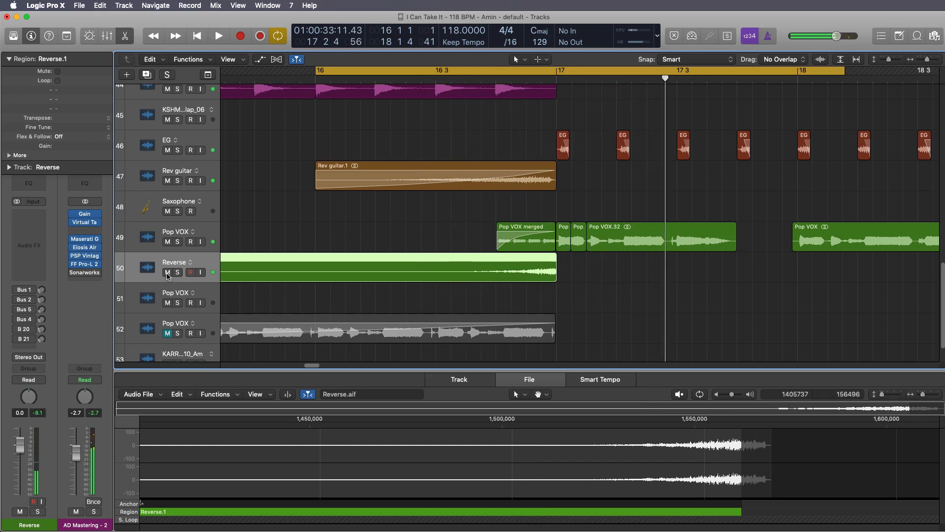
click(167, 272)
key(shift+Return)
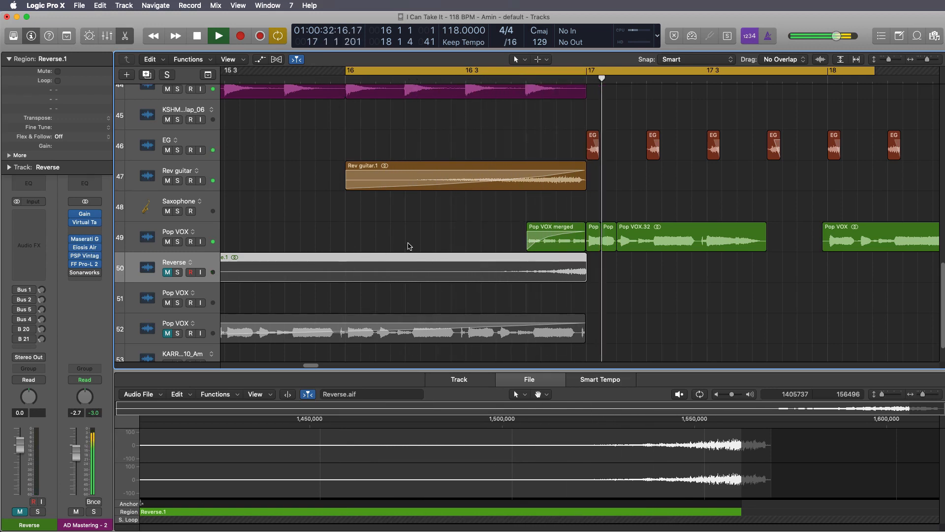
Unmute the Reverse track and solo it together with the Pop VOX track above it.
click(167, 273)
click(177, 272)
click(178, 242)
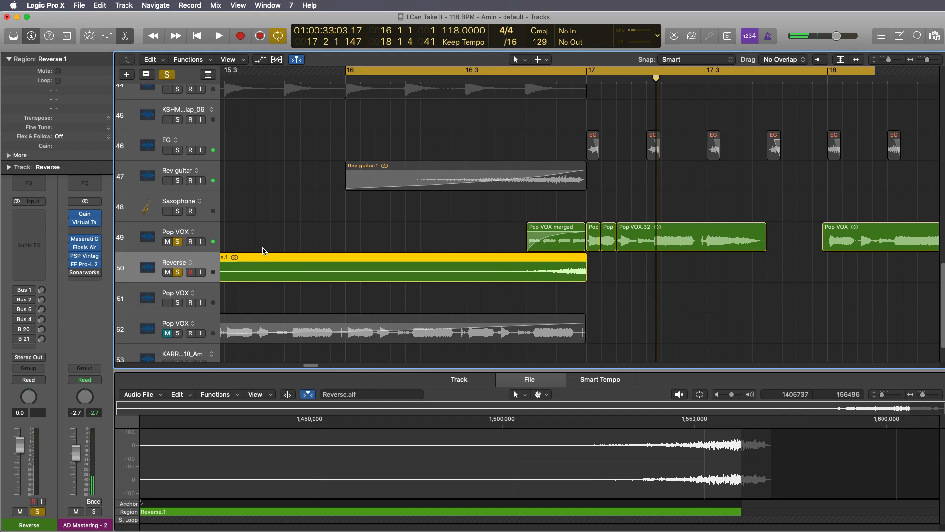
Split the Reverse region at bar 16, delete the part before it, and add a long fade-in ending shortly before bar 17.
super+double_click(346, 258)
click(319, 267)
key(Delete)
drag(348, 258, 563, 245)
Listen to the soloed Pop VOX and Reverse tracks from bar 16 and examine both tracks' channel strips.
key(space)
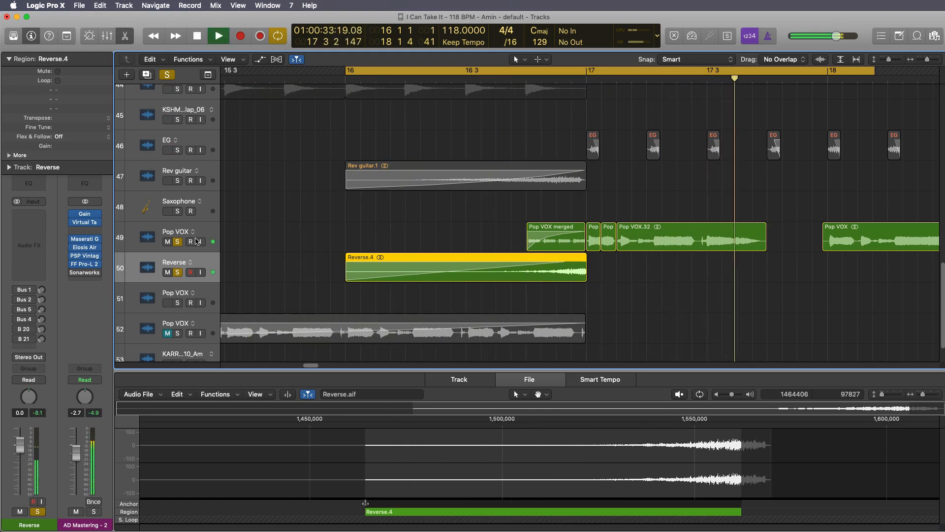
key(space)
click(151, 237)
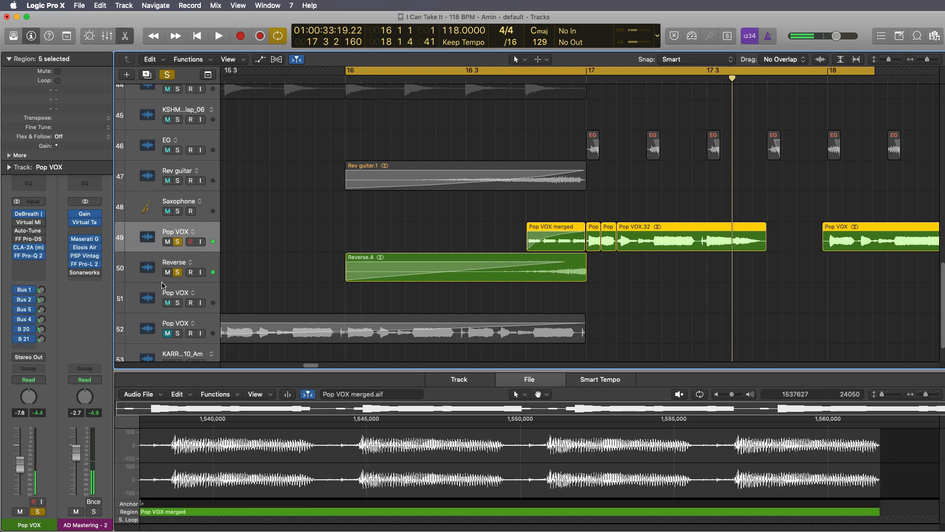
click(132, 270)
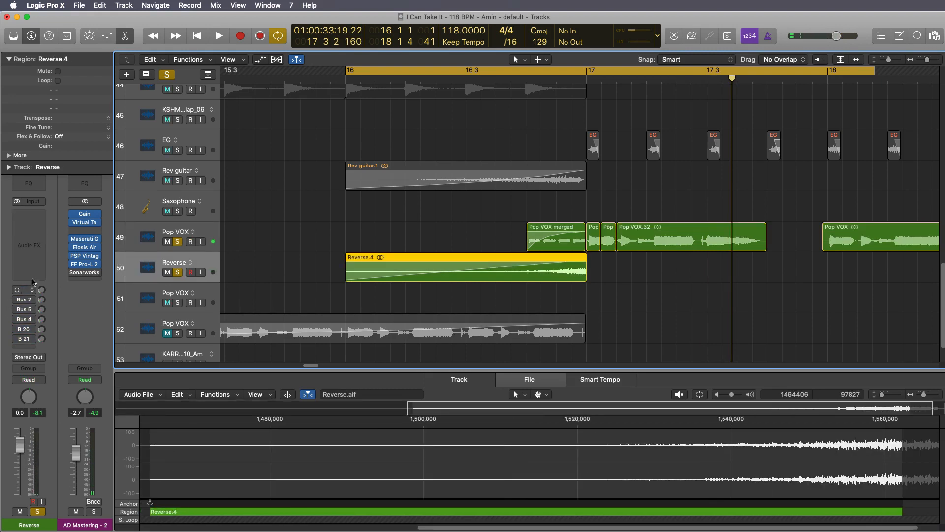
key(space)
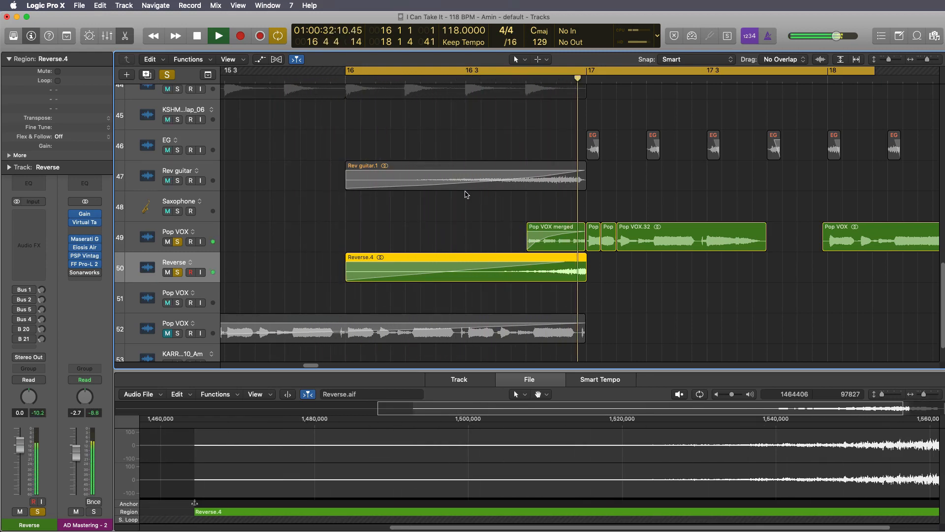
key(space)
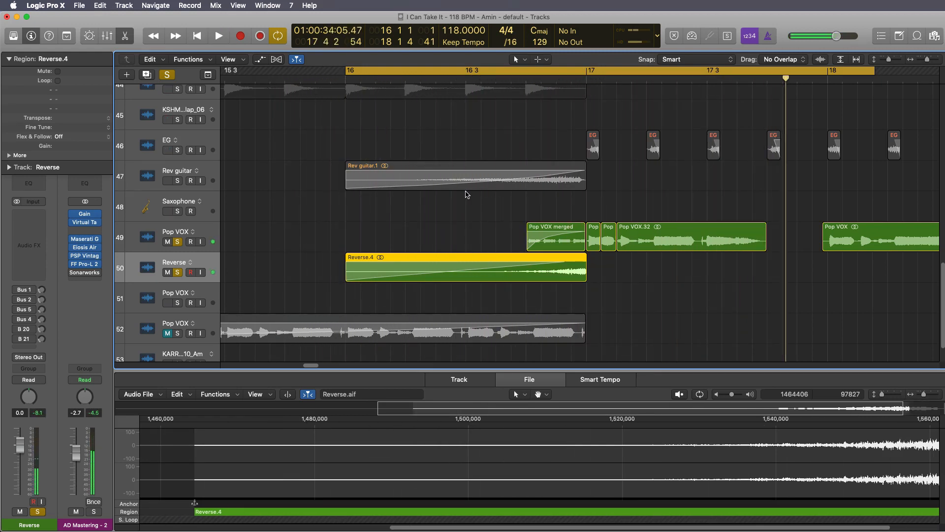